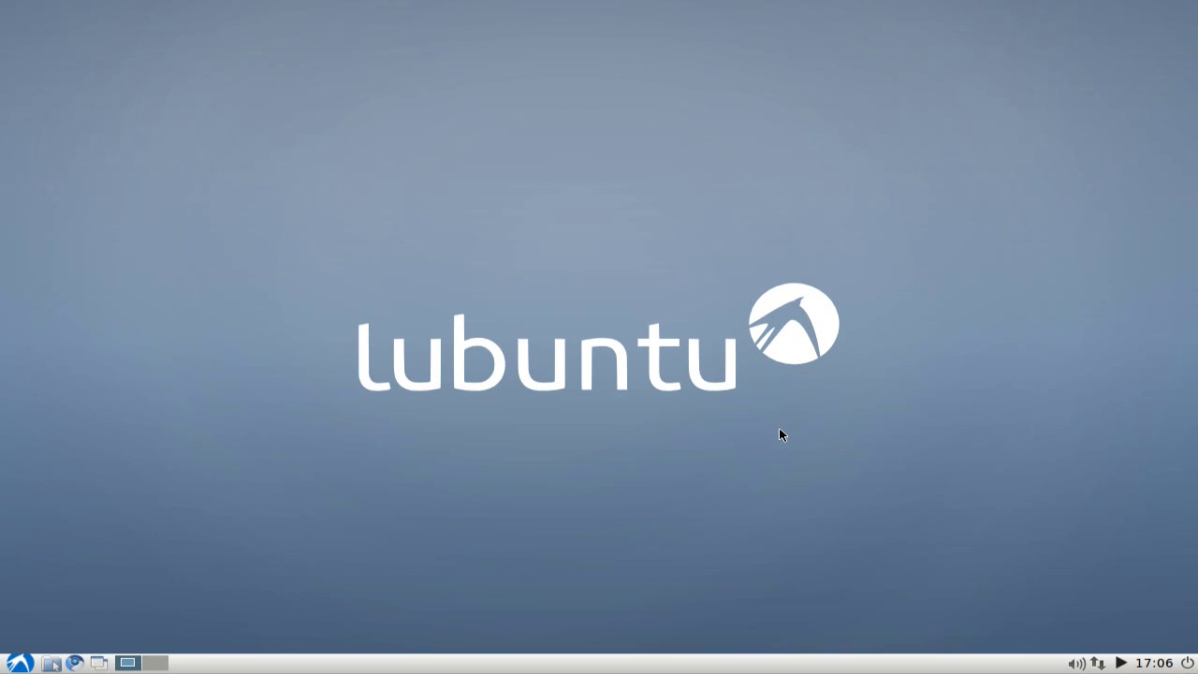
Step: Launch LXTerminal from the application menu and clear the stray characters at the prompt
{"action": "left_click", "coordinate": [21, 663]}
{"action": "mouse_move", "coordinate": [125, 436]}
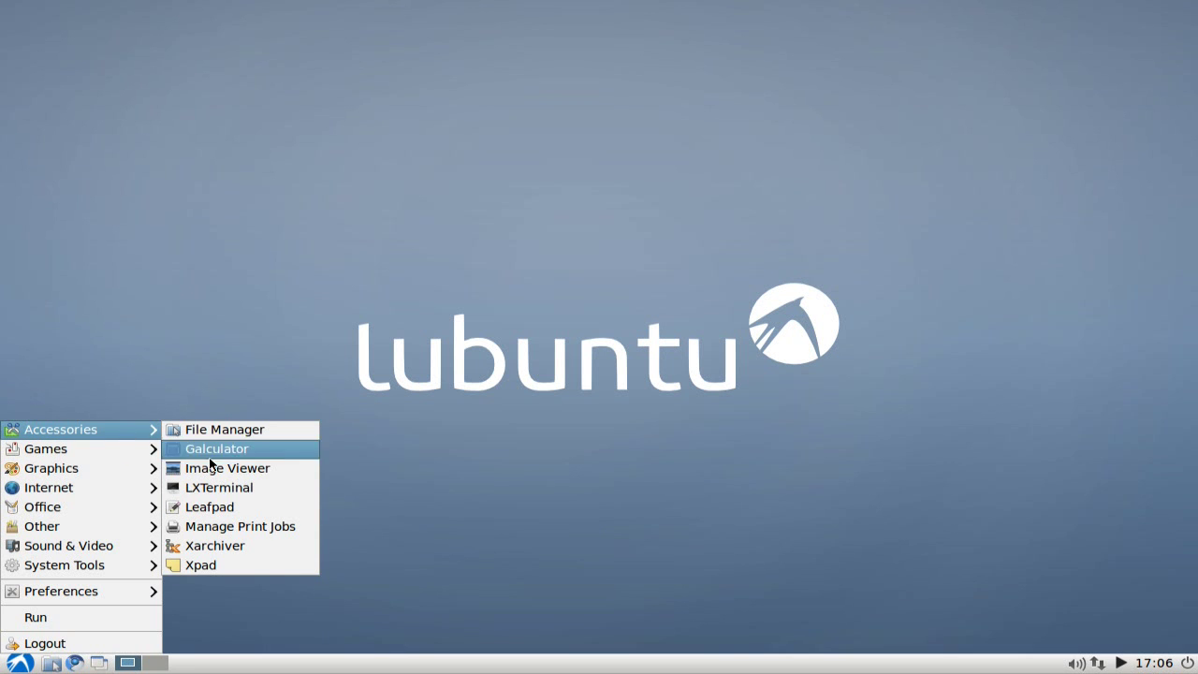
{"action": "left_click", "coordinate": [221, 491]}
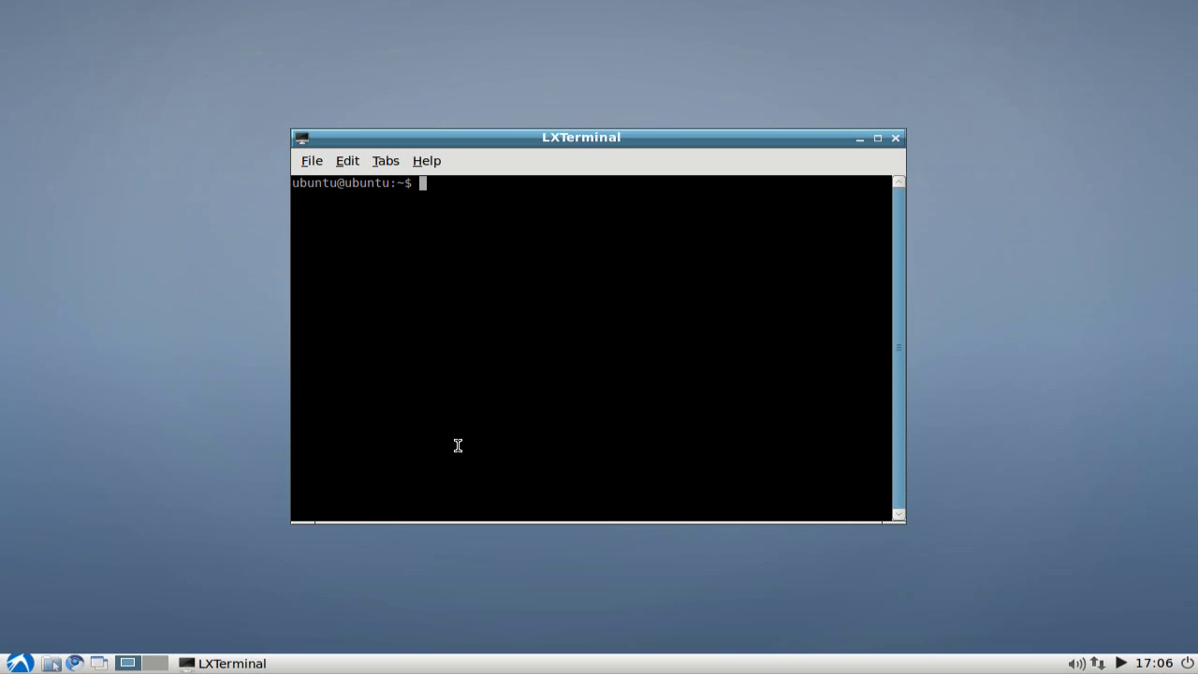
{"action": "type", "text": "ma"}
{"action": "key", "text": "BackSpace"}
{"action": "key", "text": "BackSpace"}
Step: Set the terminal font to Monospace 12 in Preferences
{"action": "left_click", "coordinate": [356, 161]}
{"action": "left_click", "coordinate": [374, 229]}
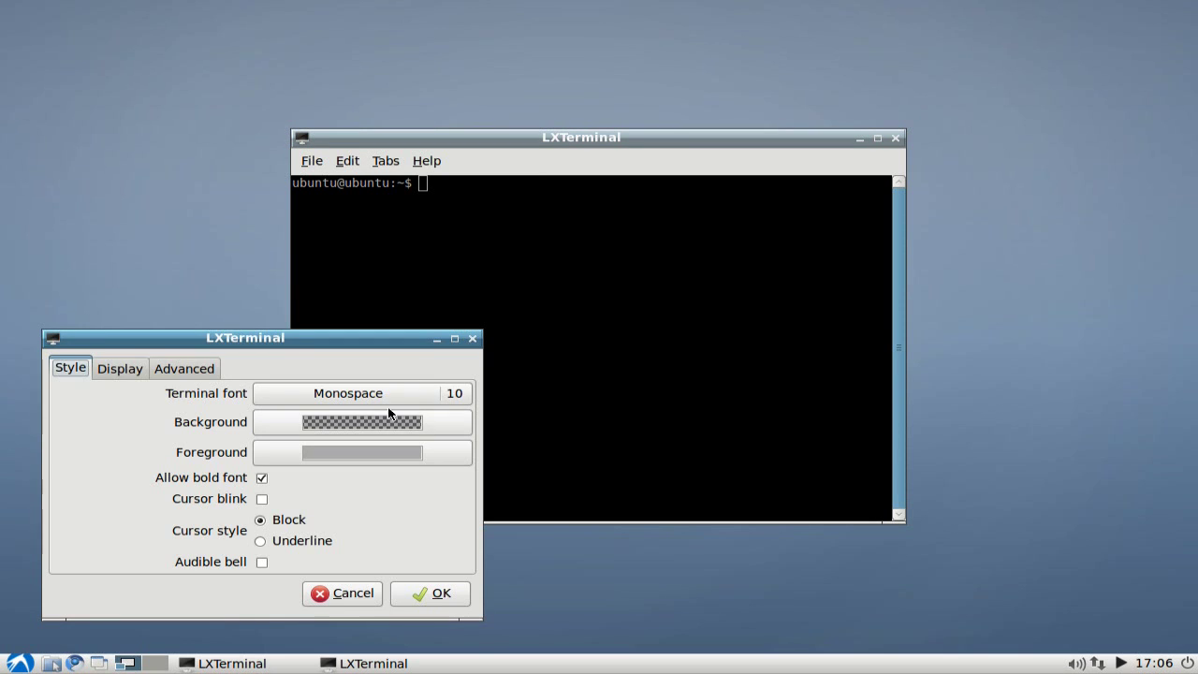
{"action": "left_click", "coordinate": [454, 403]}
{"action": "left_click", "coordinate": [437, 514]}
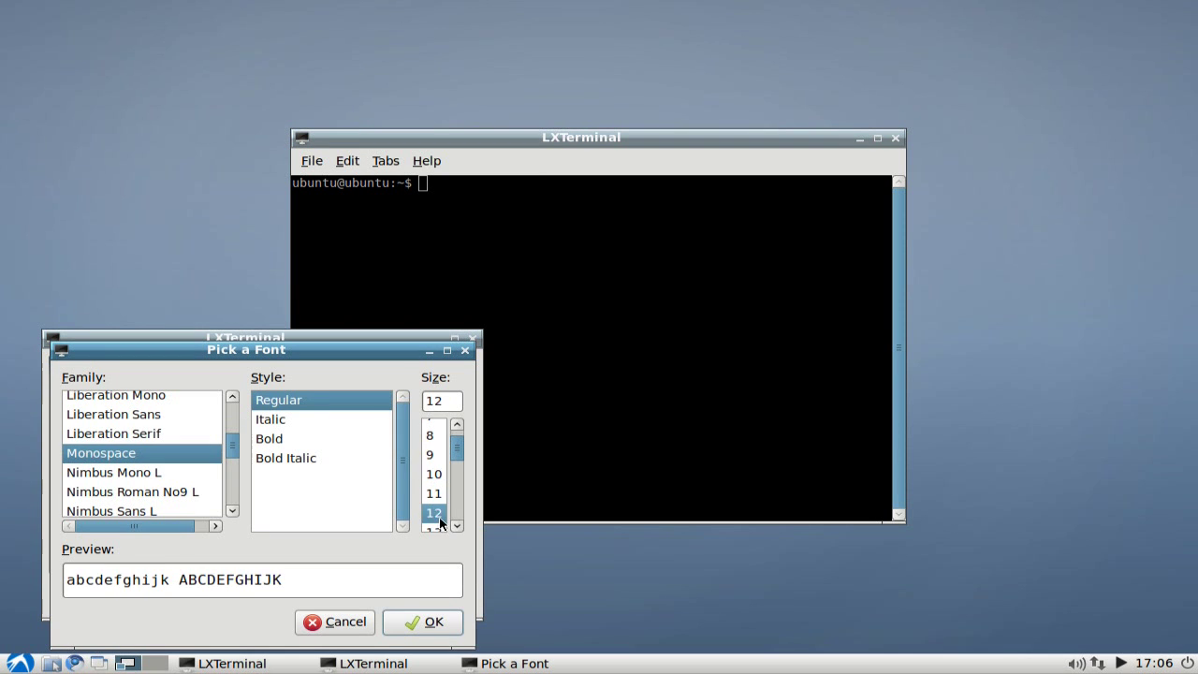
{"action": "left_click", "coordinate": [444, 629]}
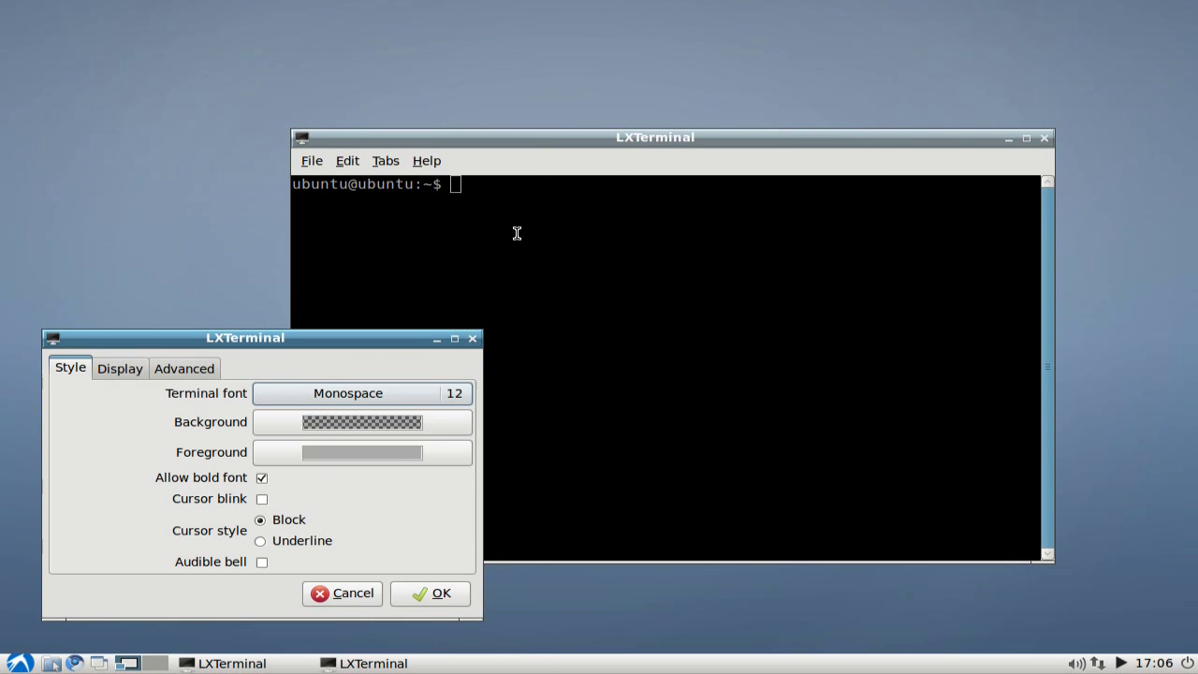
{"action": "left_click", "coordinate": [471, 339]}
Step: Run synclient -l and scroll the touchpad parameter listing back to its top
{"action": "left_click_drag", "start_coordinate": [543, 136], "coordinate": [491, 126]}
{"action": "type", "text": "synclient -"}
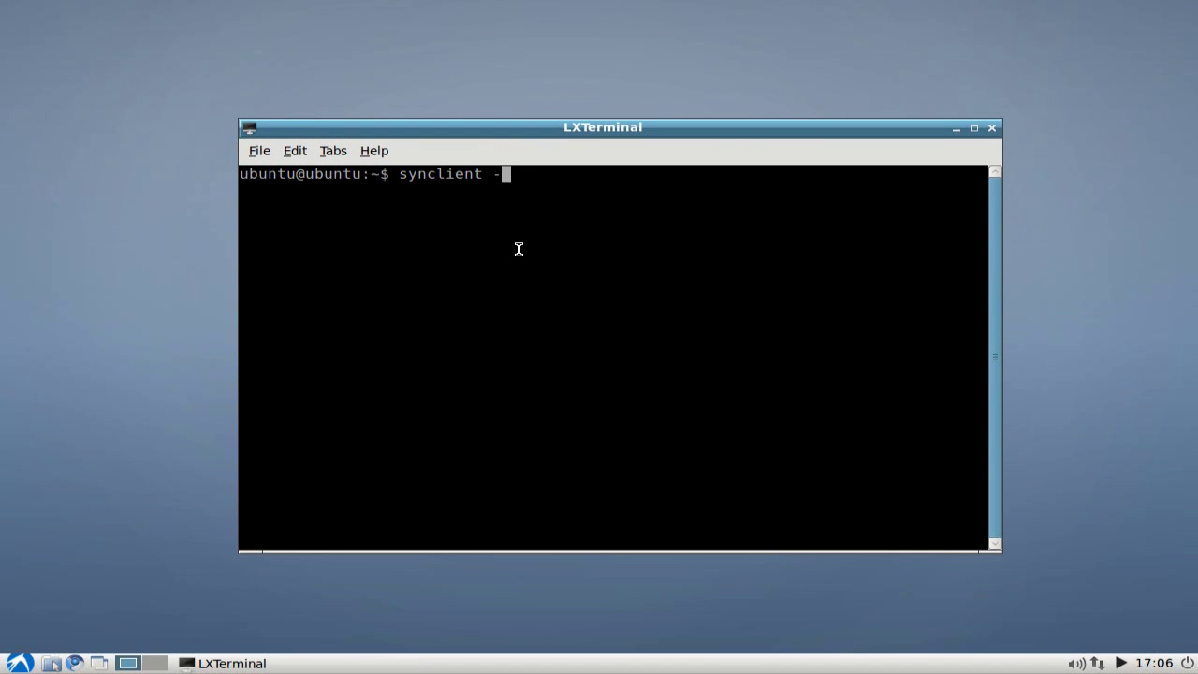
{"action": "type", "text": "l"}
{"action": "key", "text": "Return"}
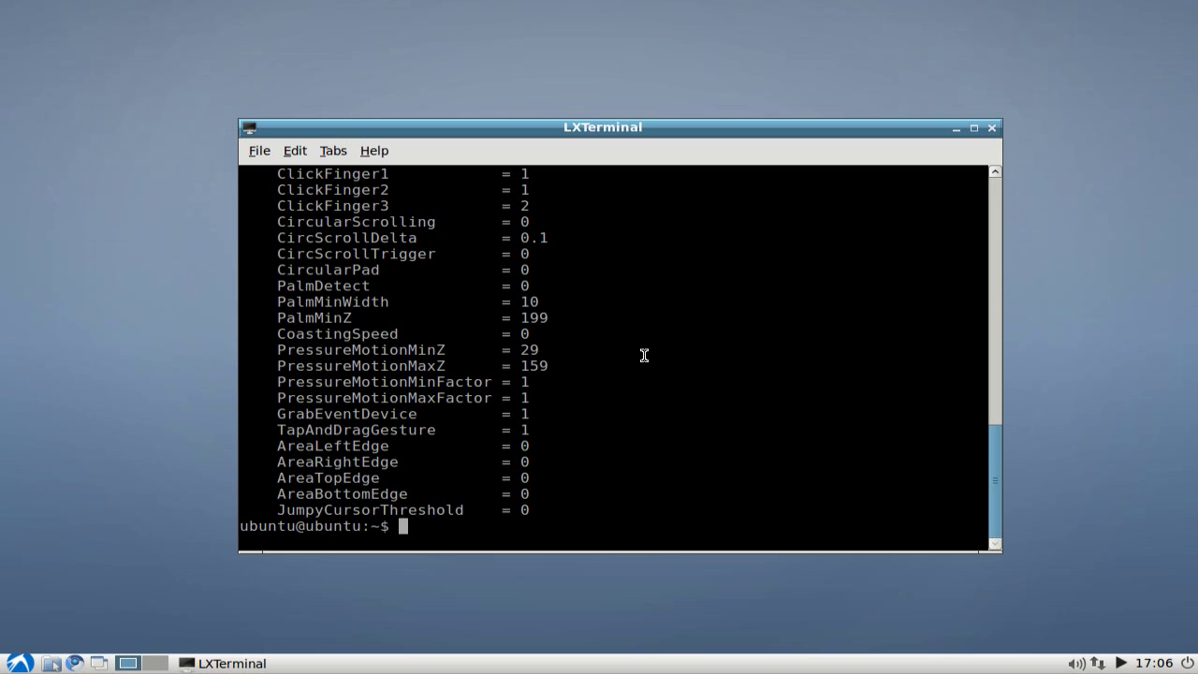
{"action": "scroll", "coordinate": [649, 364], "scroll_direction": "up", "scroll_amount": 20}
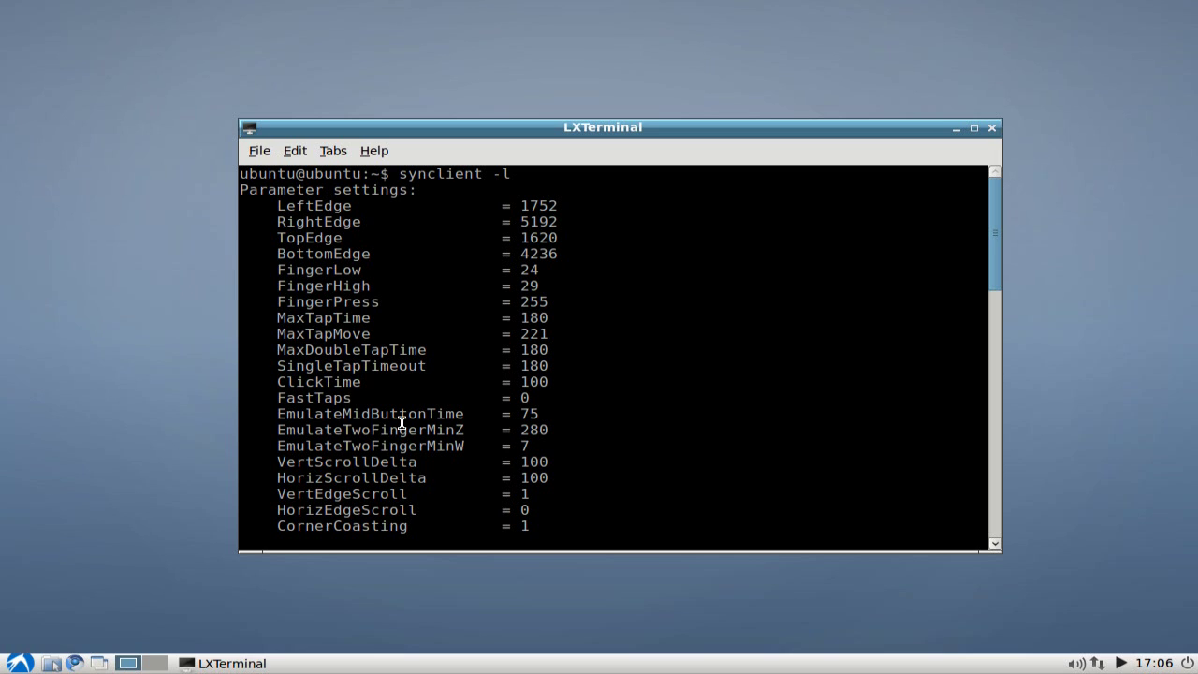
Step: Scroll down the listing to TouchpadOff and highlight its name and value 0
{"action": "double_click", "coordinate": [540, 430]}
{"action": "left_click", "coordinate": [603, 431]}
{"action": "scroll", "coordinate": [603, 430], "scroll_direction": "down", "scroll_amount": 5}
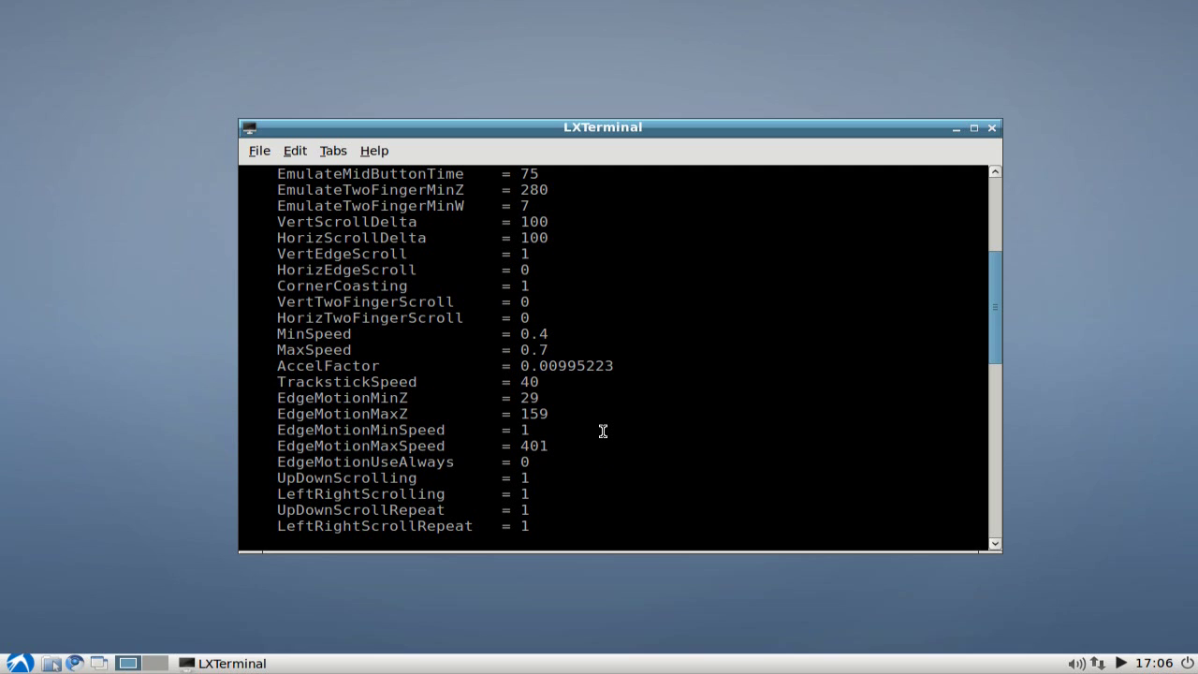
{"action": "scroll", "coordinate": [602, 431], "scroll_direction": "down", "scroll_amount": 3}
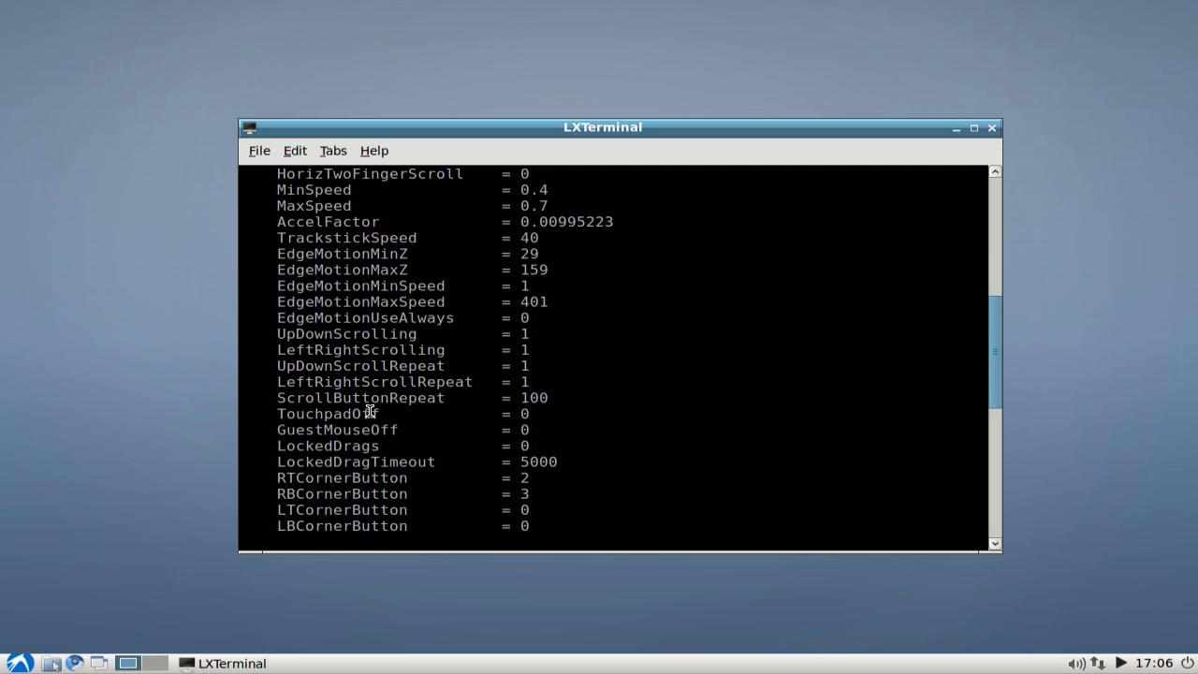
{"action": "double_click", "coordinate": [327, 413]}
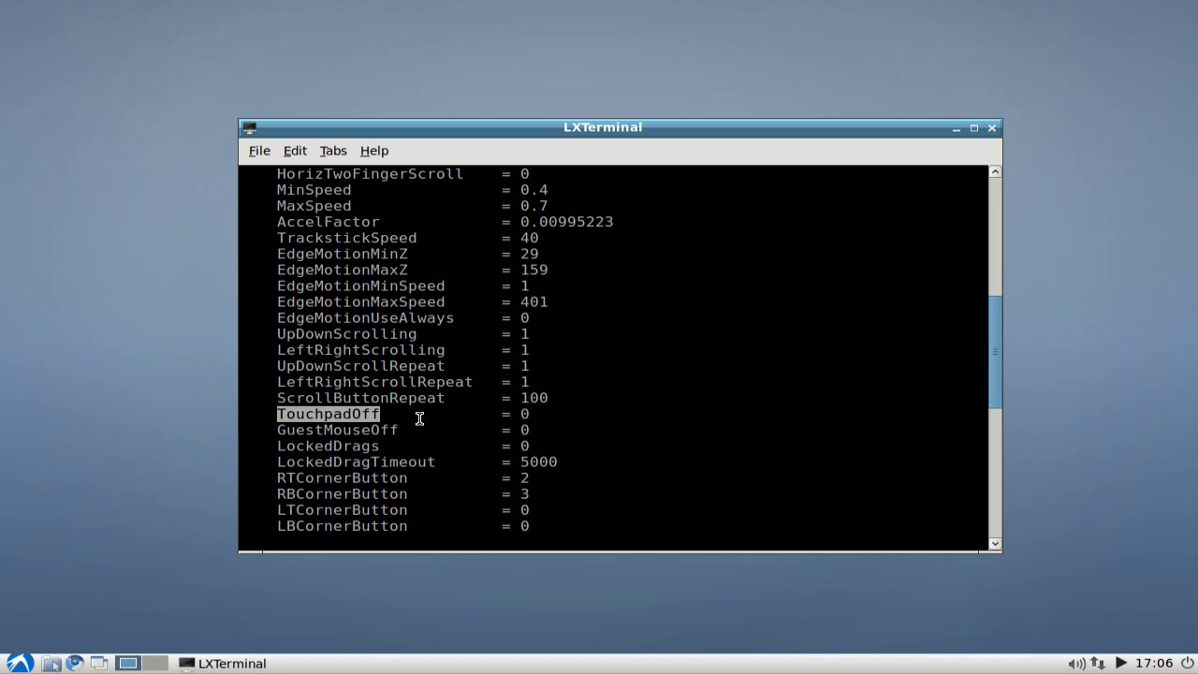
{"action": "left_click_drag", "start_coordinate": [522, 413], "coordinate": [547, 412]}
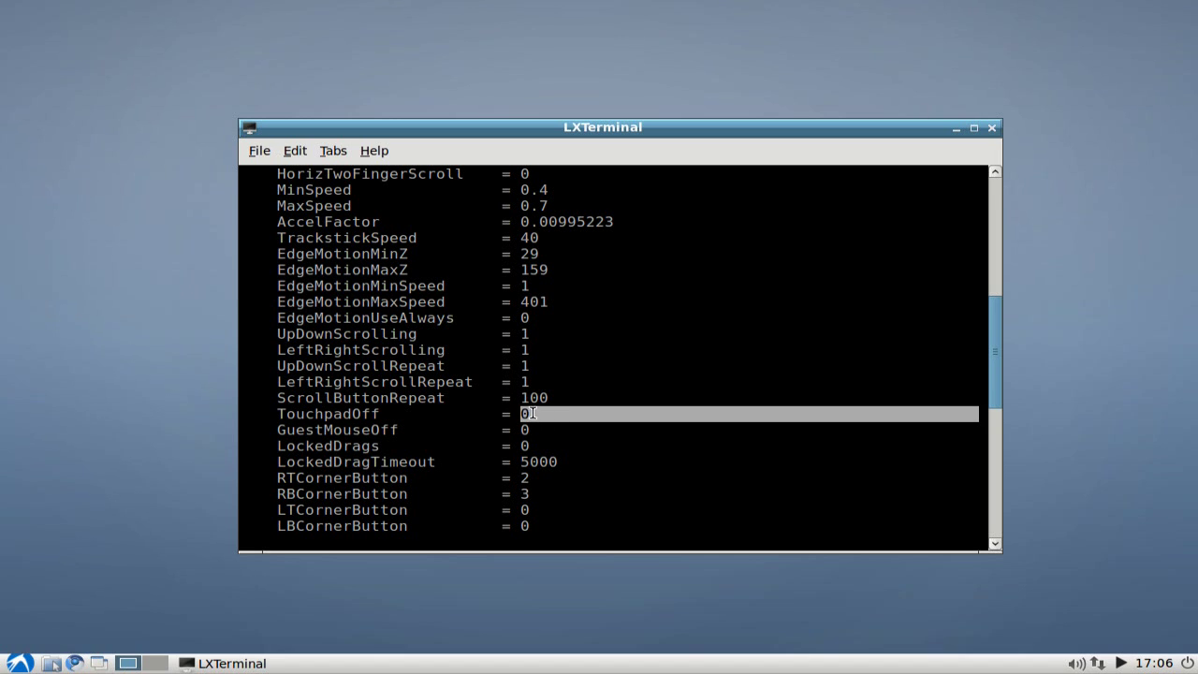
{"action": "double_click", "coordinate": [524, 413]}
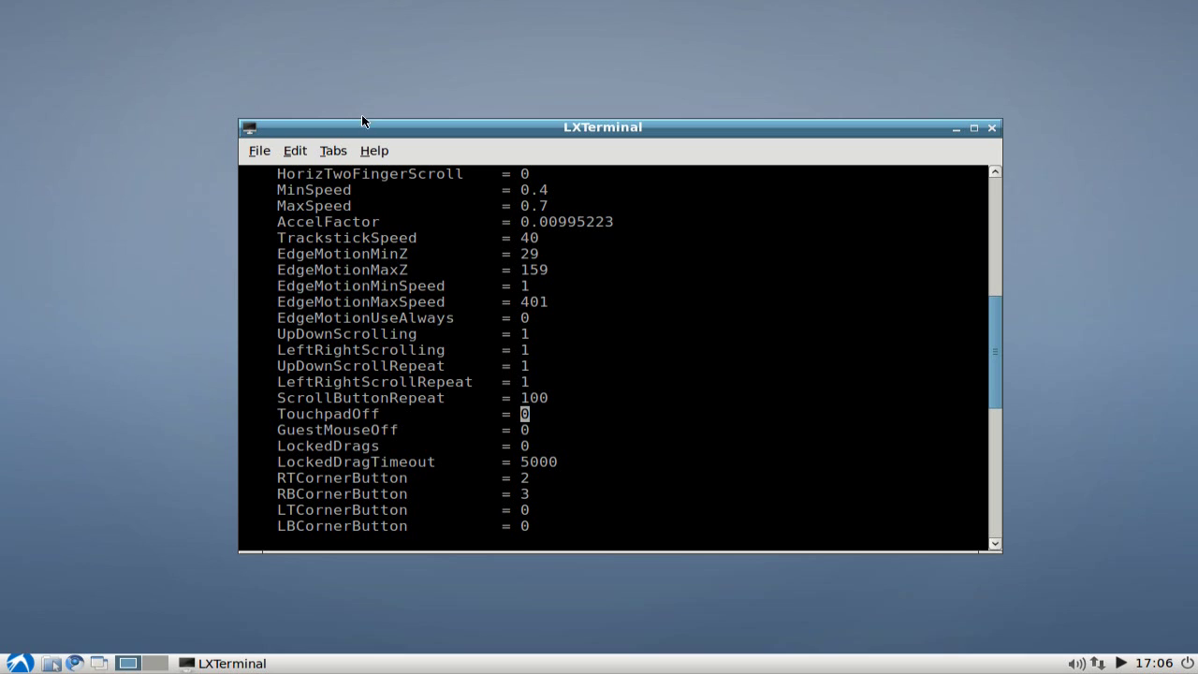
Step: Glance at the Help menu, close it, and clear the selection
{"action": "left_click", "coordinate": [374, 152]}
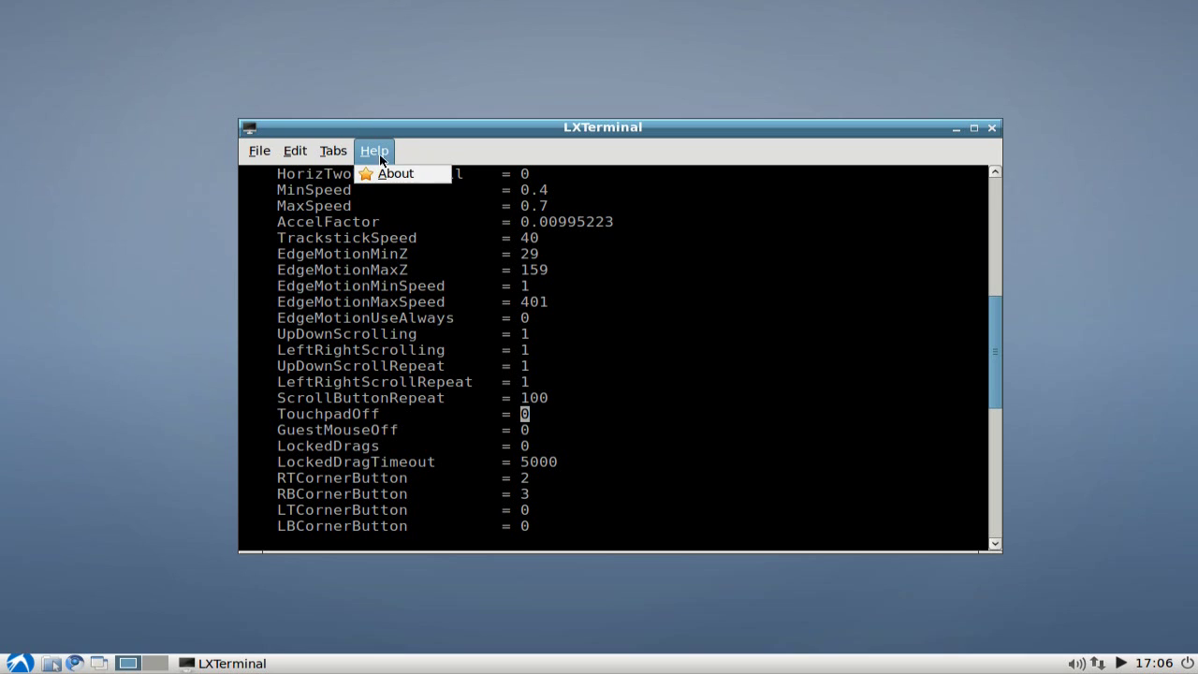
{"action": "left_click", "coordinate": [380, 155]}
{"action": "left_click", "coordinate": [680, 446]}
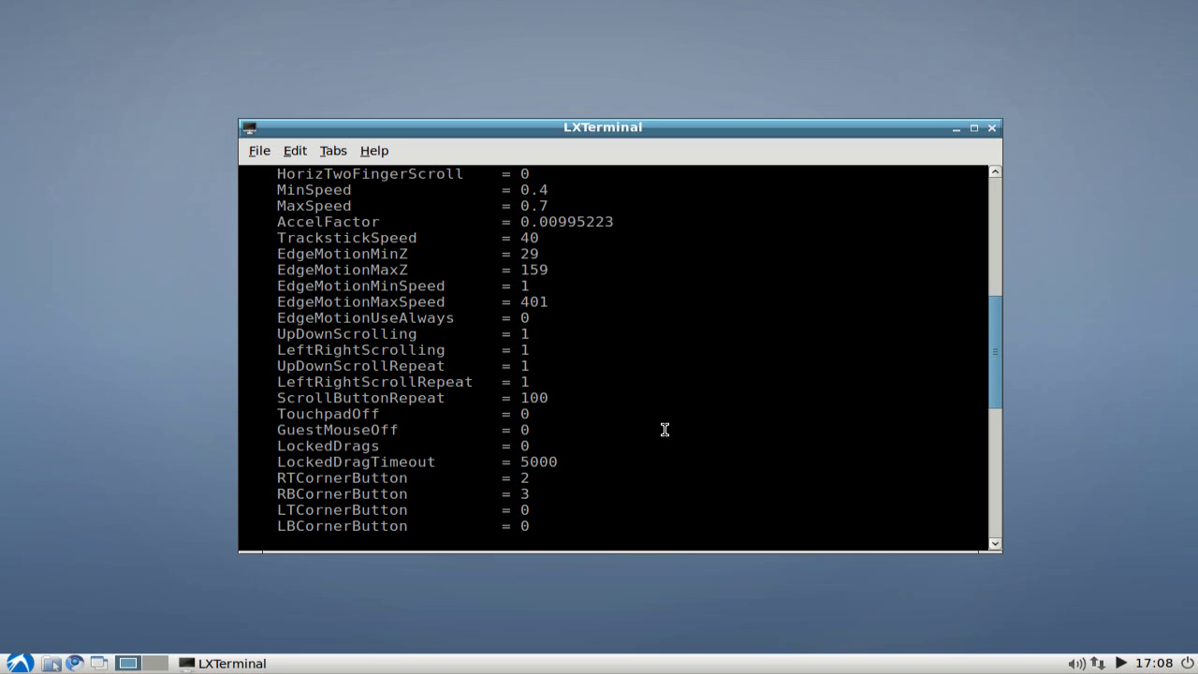
Step: Install gsynaptics with sudo apt-get install gsynaptics
{"action": "scroll", "coordinate": [664, 430], "scroll_direction": "down", "scroll_amount": 5}
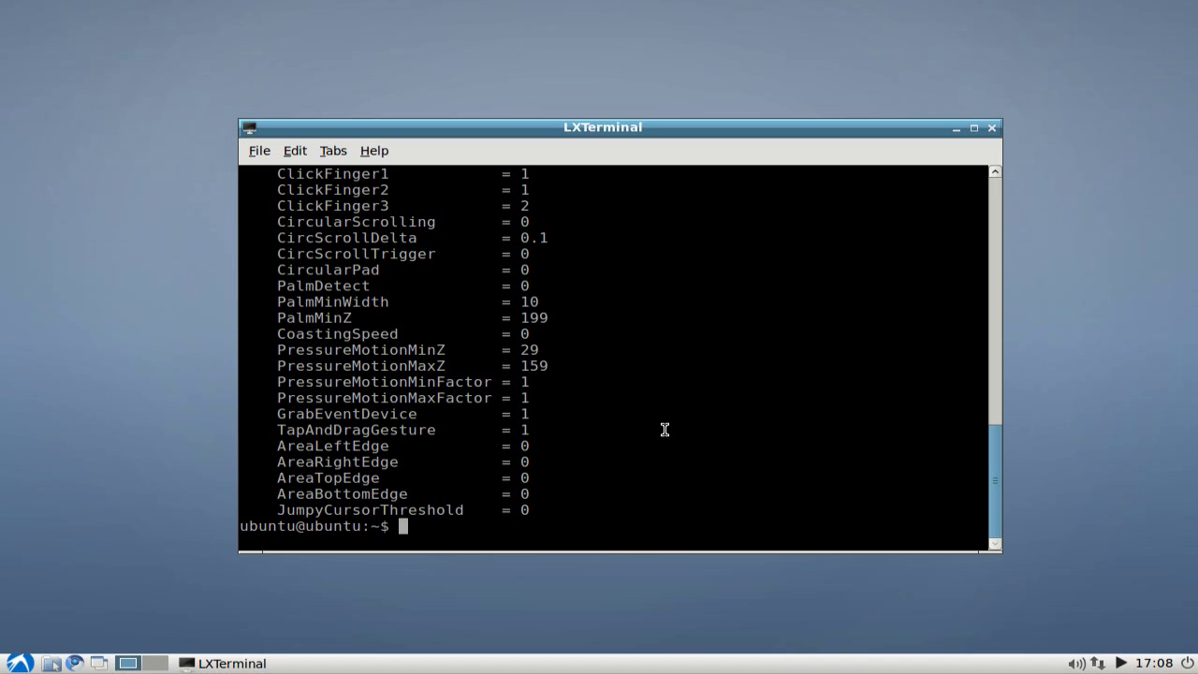
{"action": "type", "text": "sudo apt-get install gsy"}
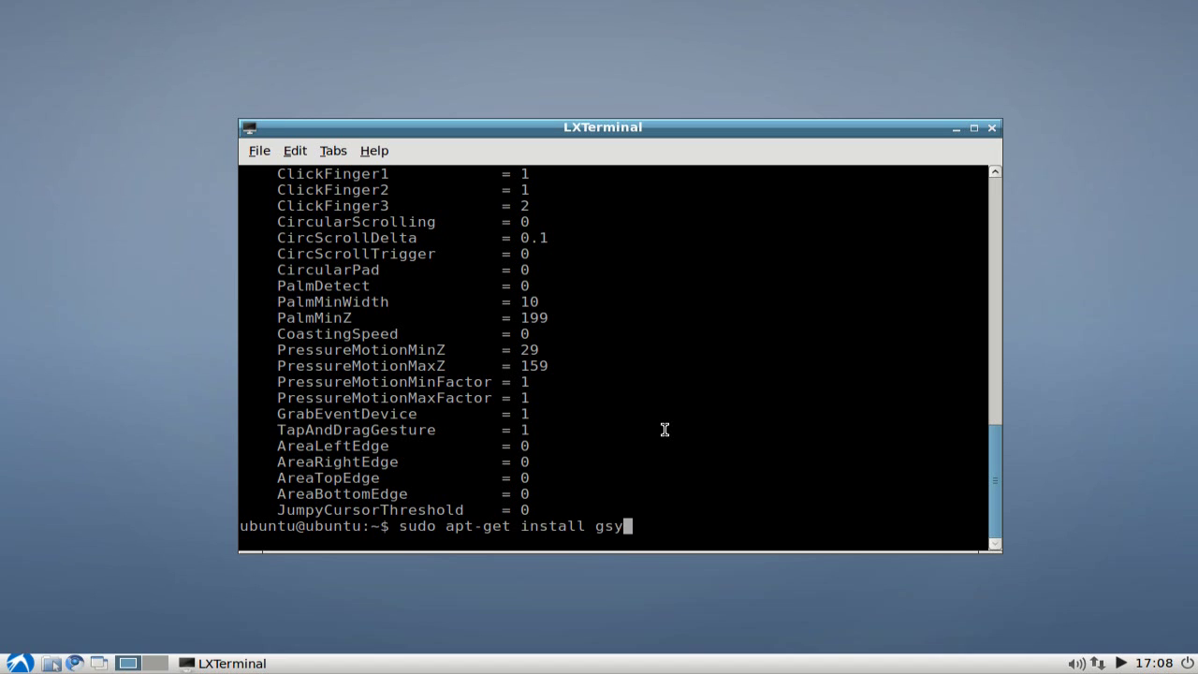
{"action": "type", "text": "naptics"}
{"action": "key", "text": "Return"}
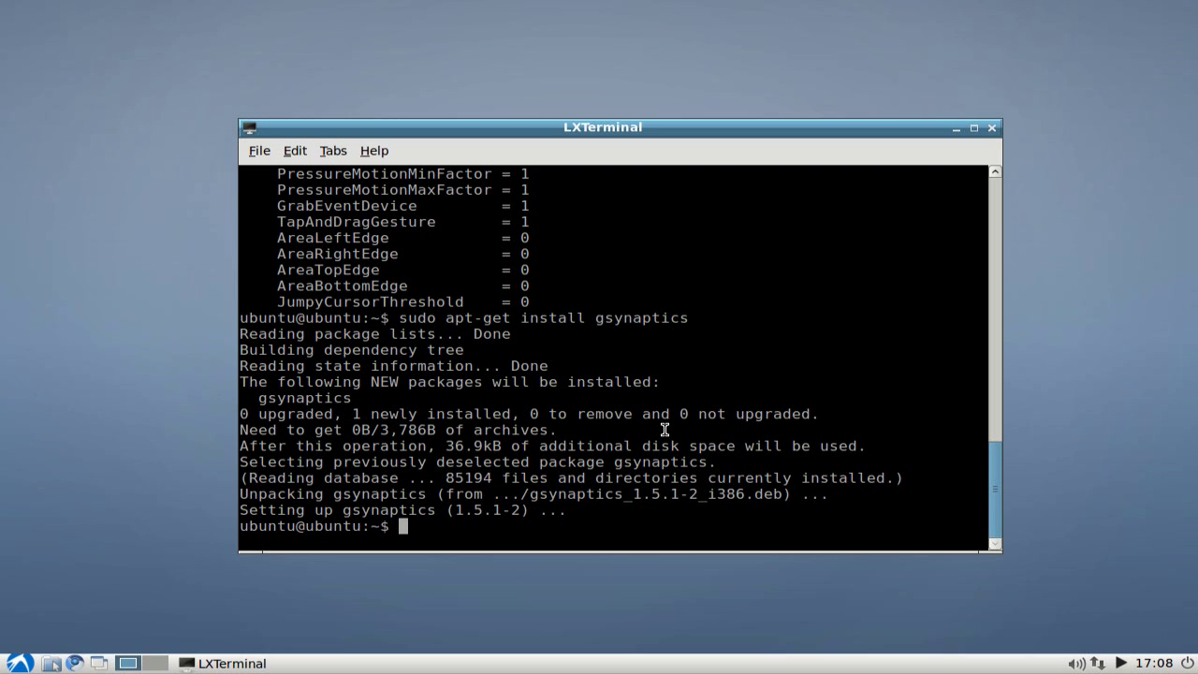
Step: Close the terminal and start gpointing-device-settings from the Run dialog
{"action": "left_click", "coordinate": [993, 128]}
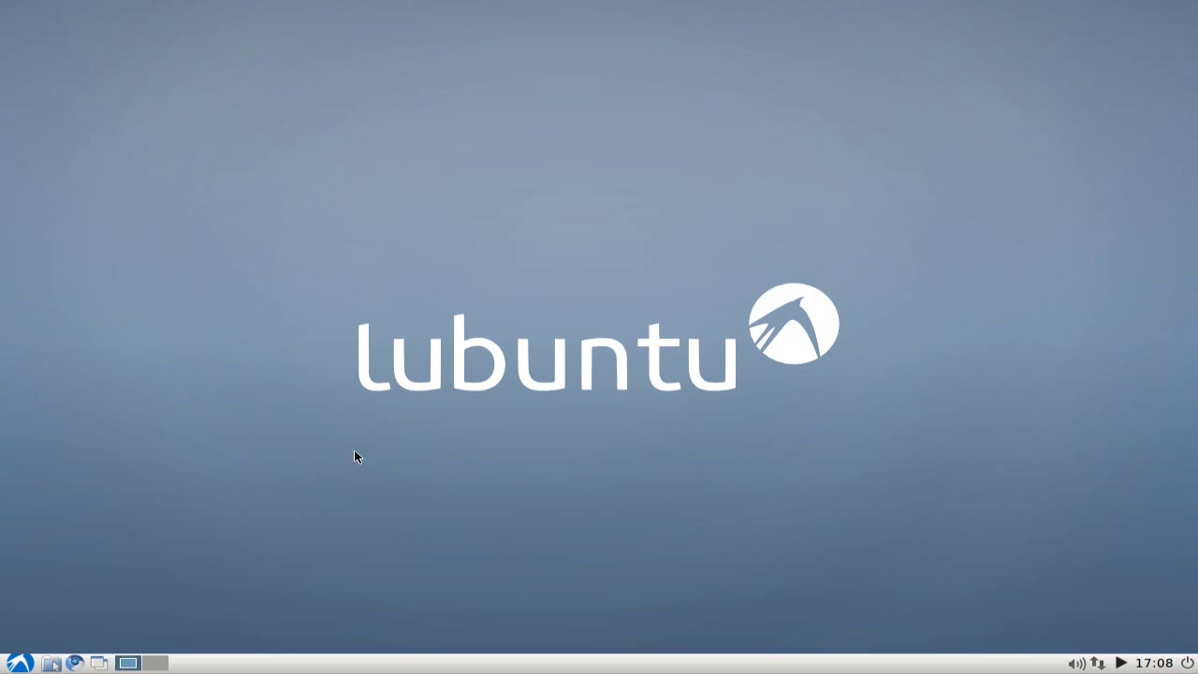
{"action": "left_click", "coordinate": [20, 662]}
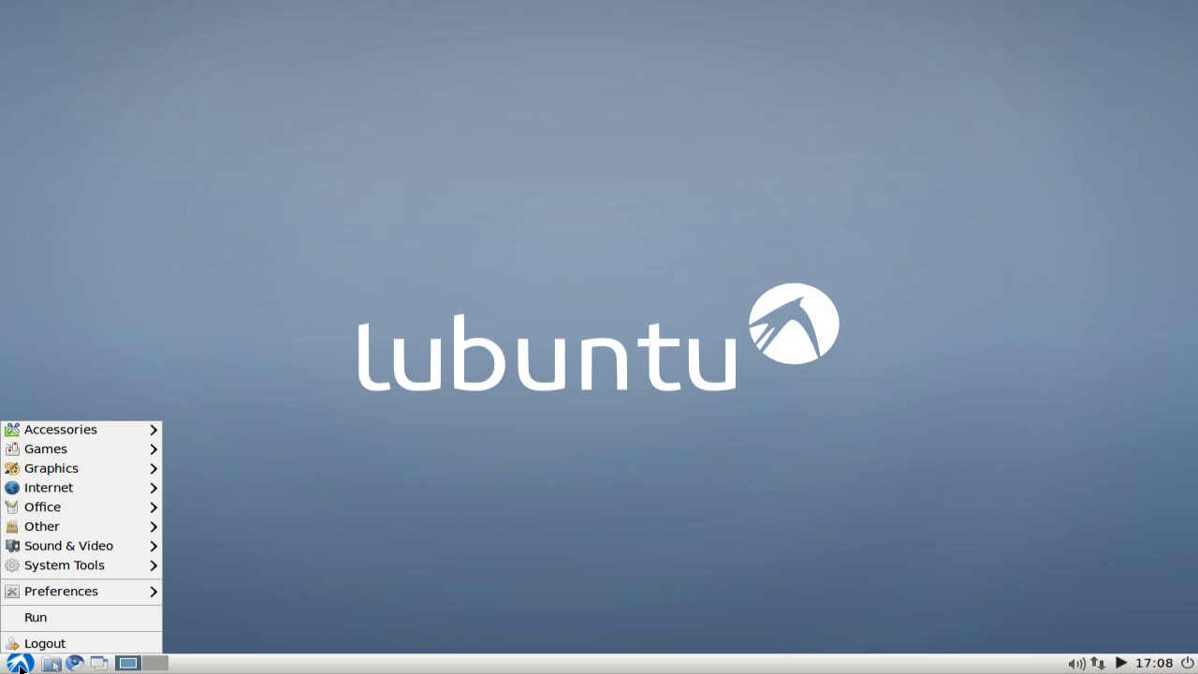
{"action": "left_click", "coordinate": [38, 618]}
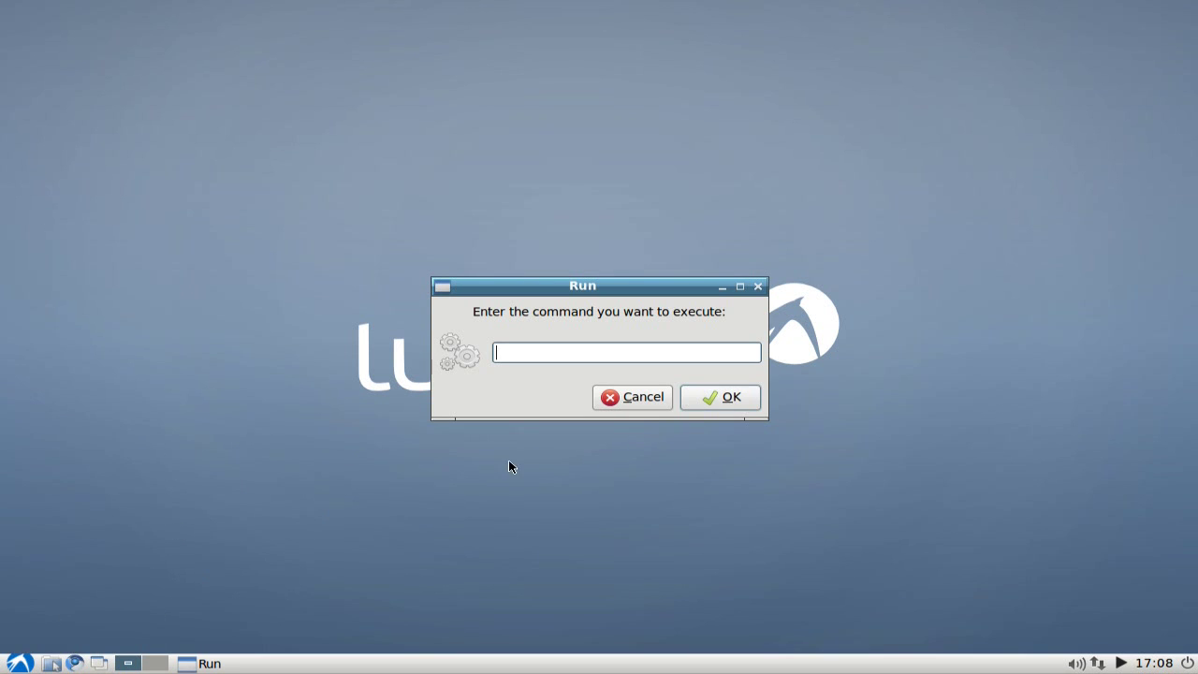
{"action": "type", "text": "gpointing-device-settings"}
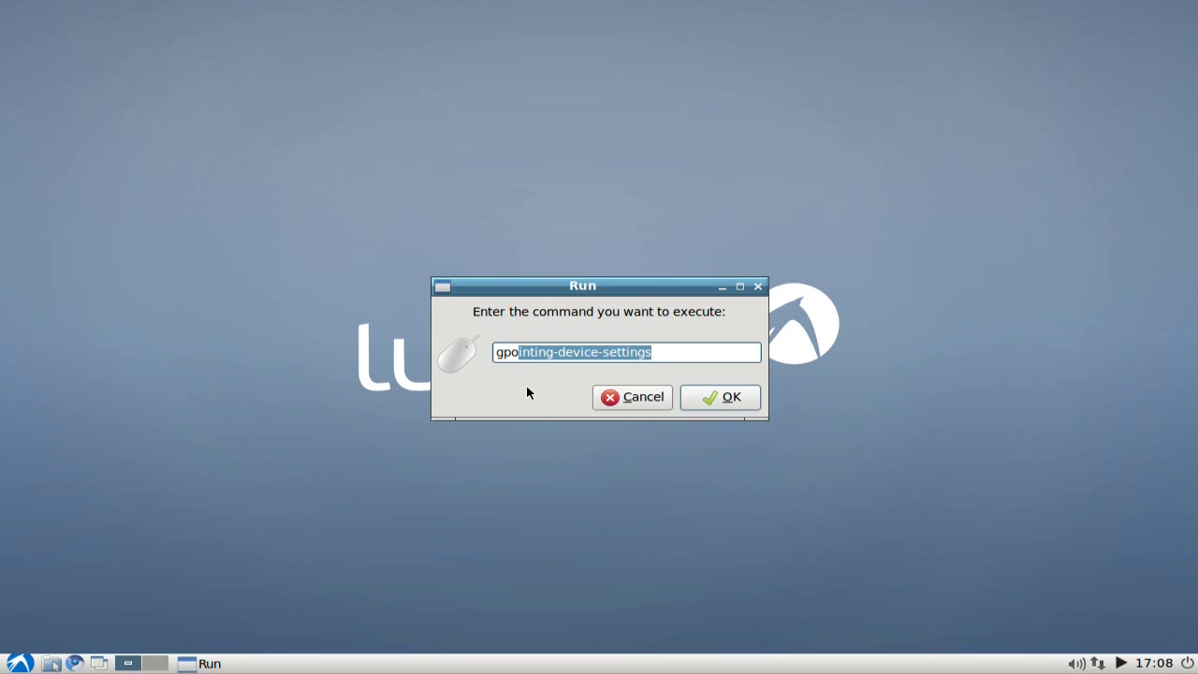
{"action": "left_click", "coordinate": [699, 399]}
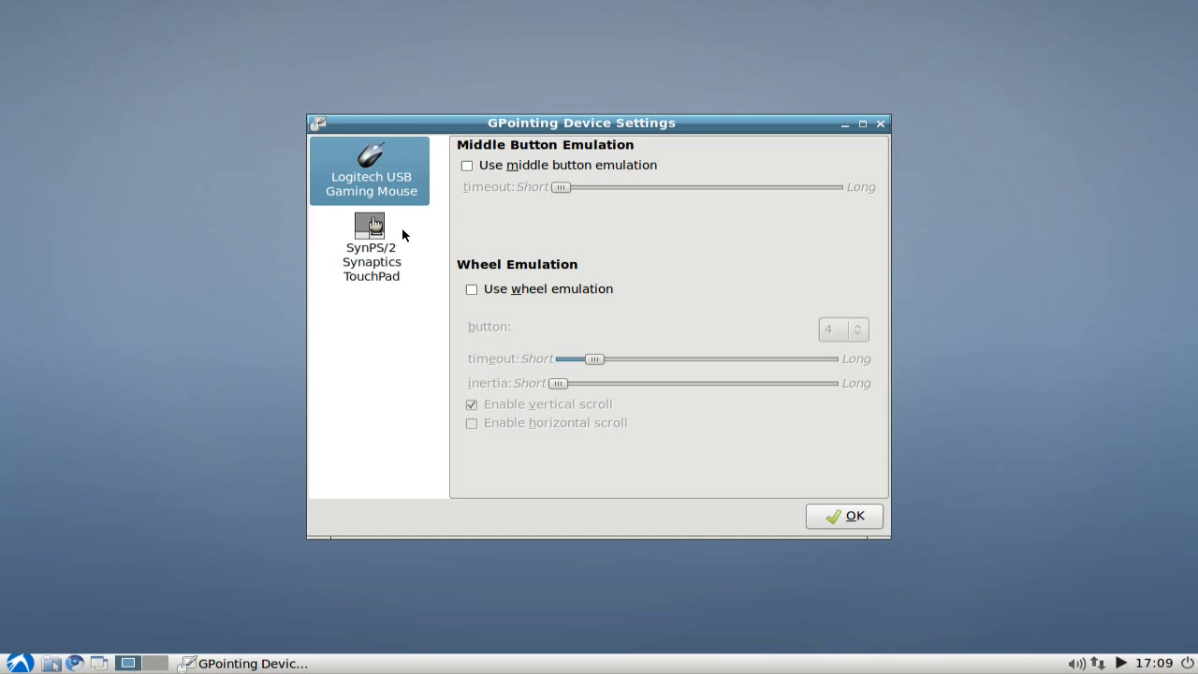
Step: Select the SynPS/2 Synaptics TouchPad to show its General options
{"action": "left_click", "coordinate": [372, 276]}
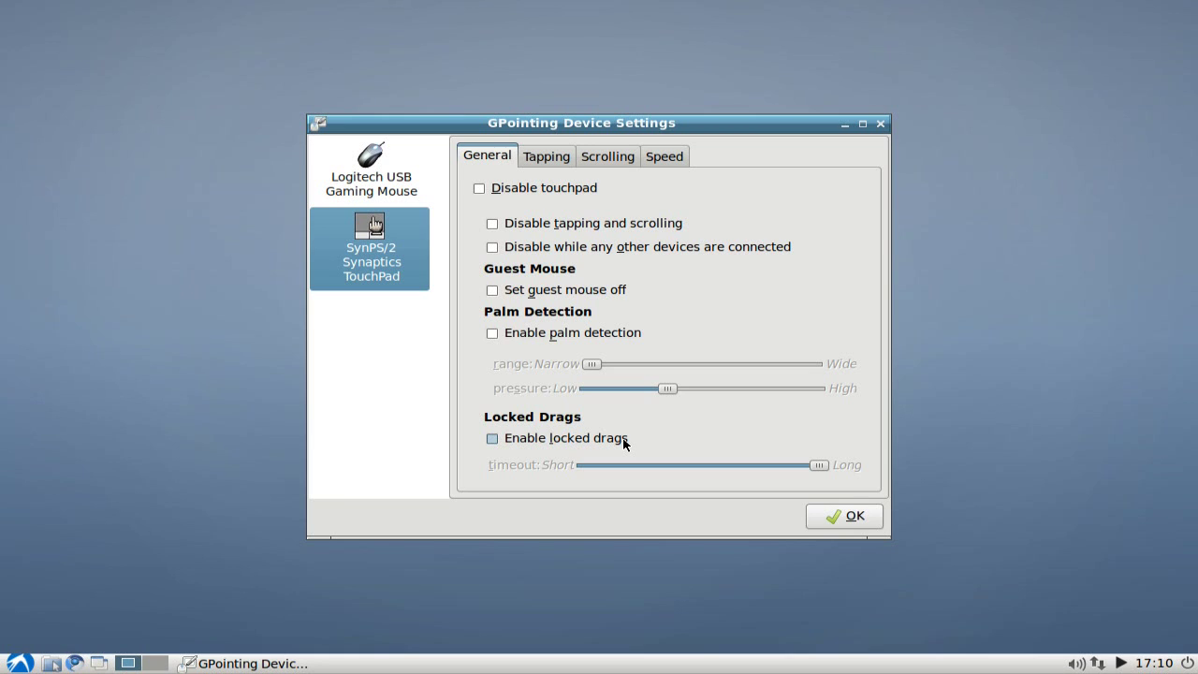
{"action": "left_click", "coordinate": [555, 157]}
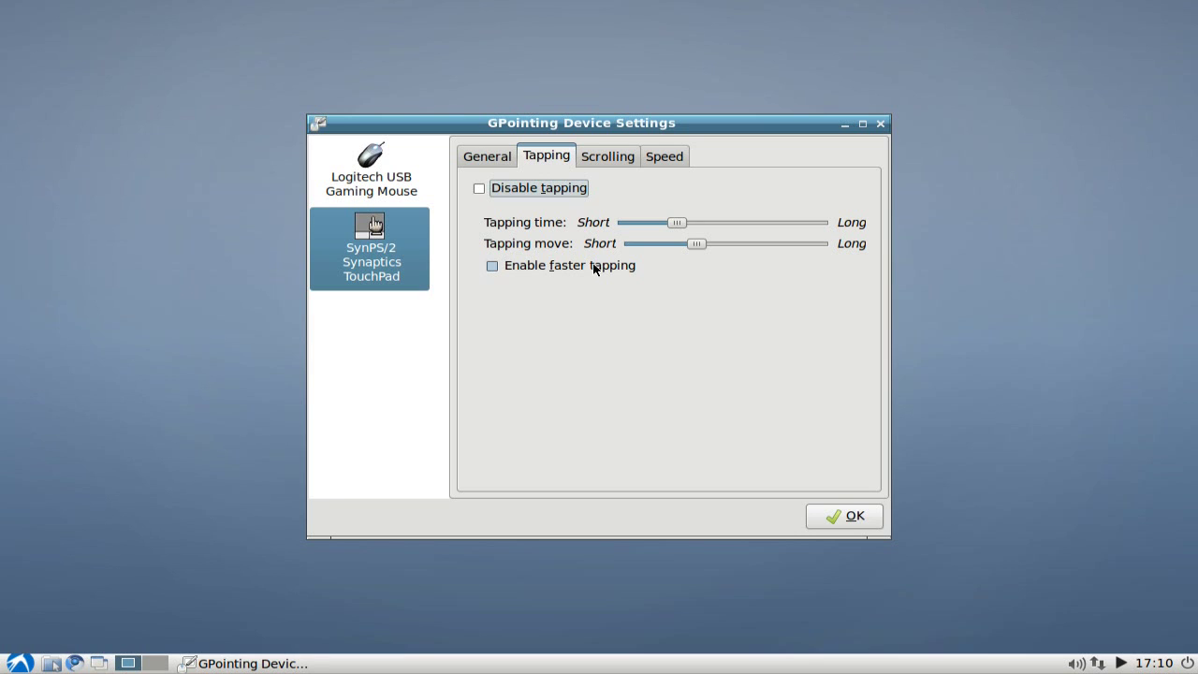
Step: Show the touchpad's Scrolling options, toggling Enable horizontal scrolling on and back off
{"action": "left_click", "coordinate": [612, 163]}
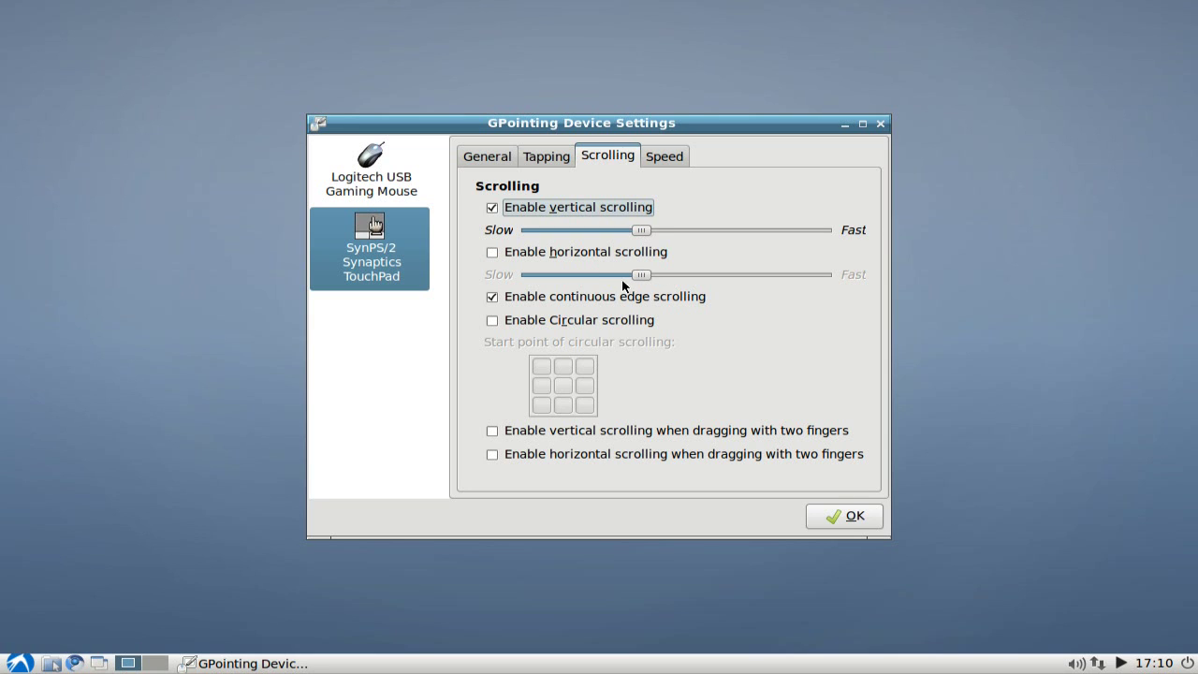
{"action": "left_click", "coordinate": [594, 255]}
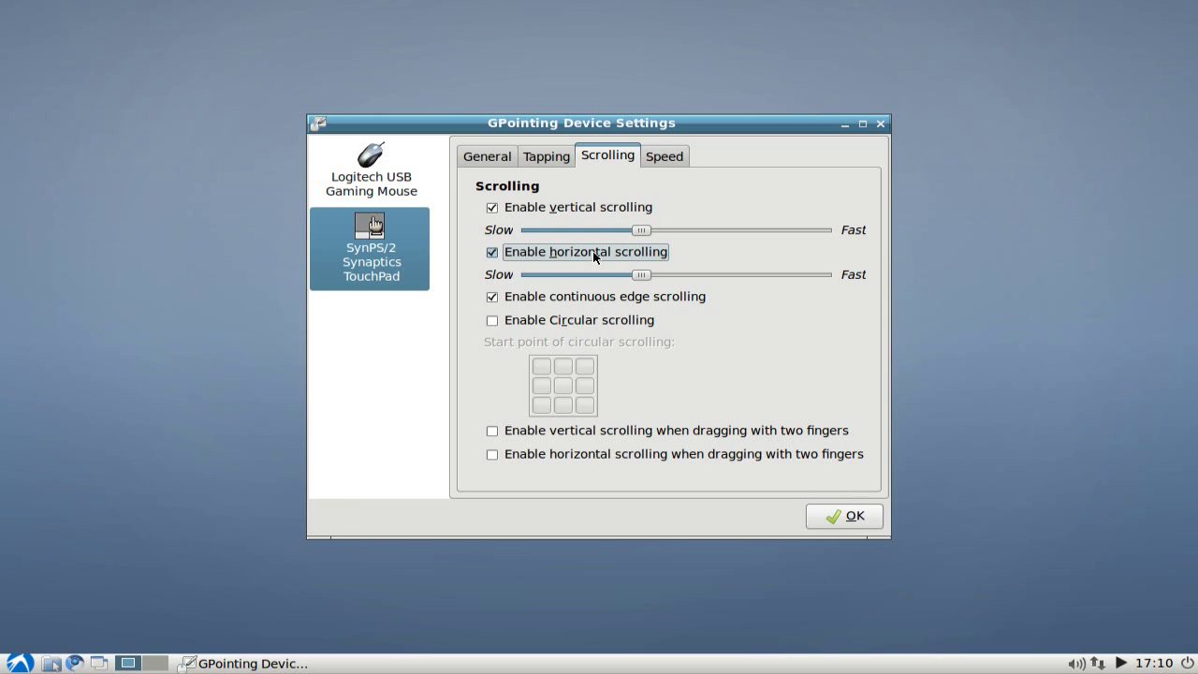
{"action": "left_click", "coordinate": [595, 254]}
Step: View the Speed page, then switch to the Logitech mouse and back to the Synaptics TouchPad
{"action": "left_click", "coordinate": [670, 159]}
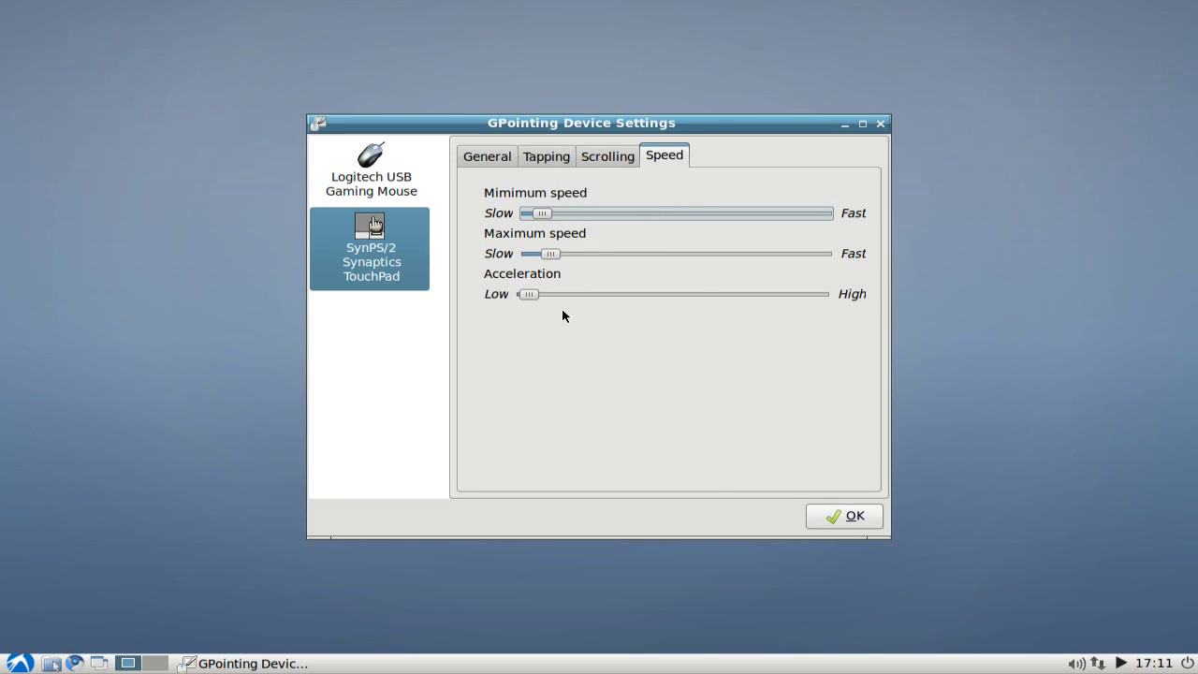
{"action": "left_click", "coordinate": [380, 175]}
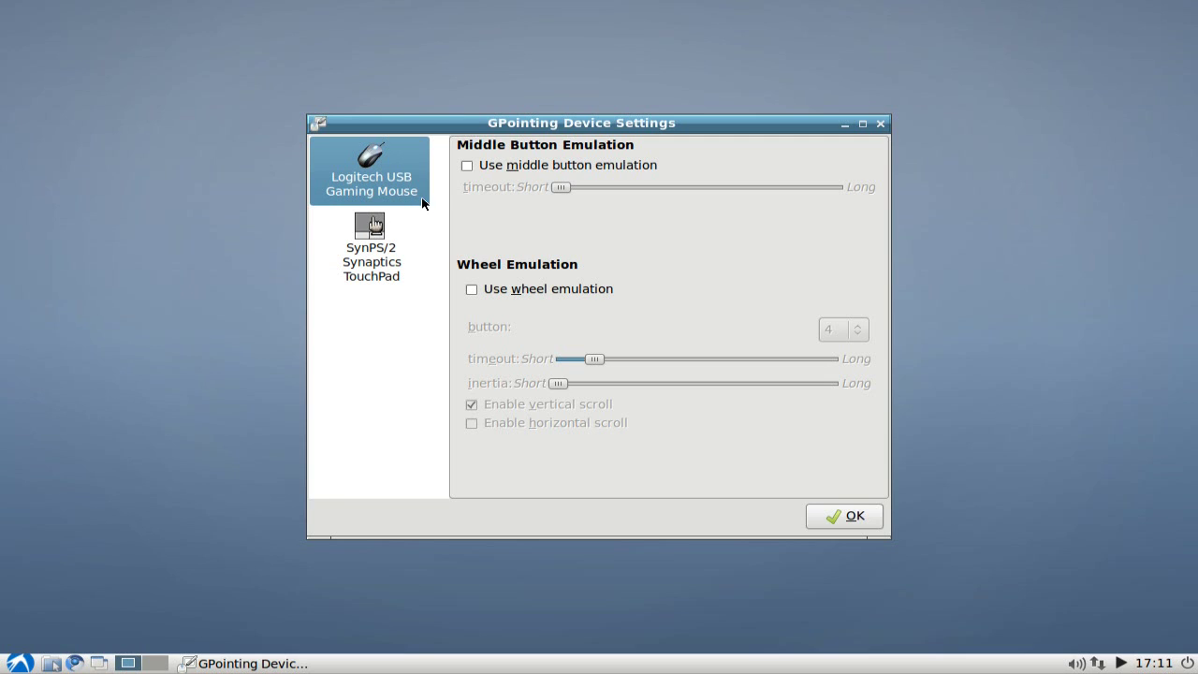
{"action": "left_click", "coordinate": [367, 255]}
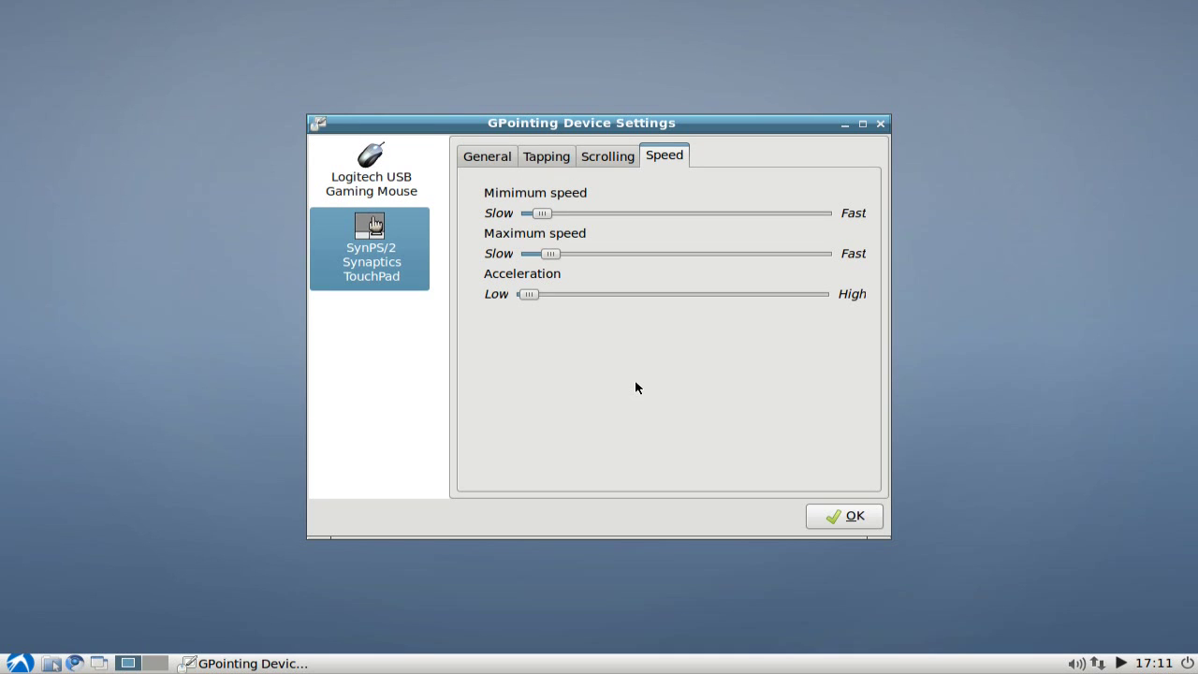